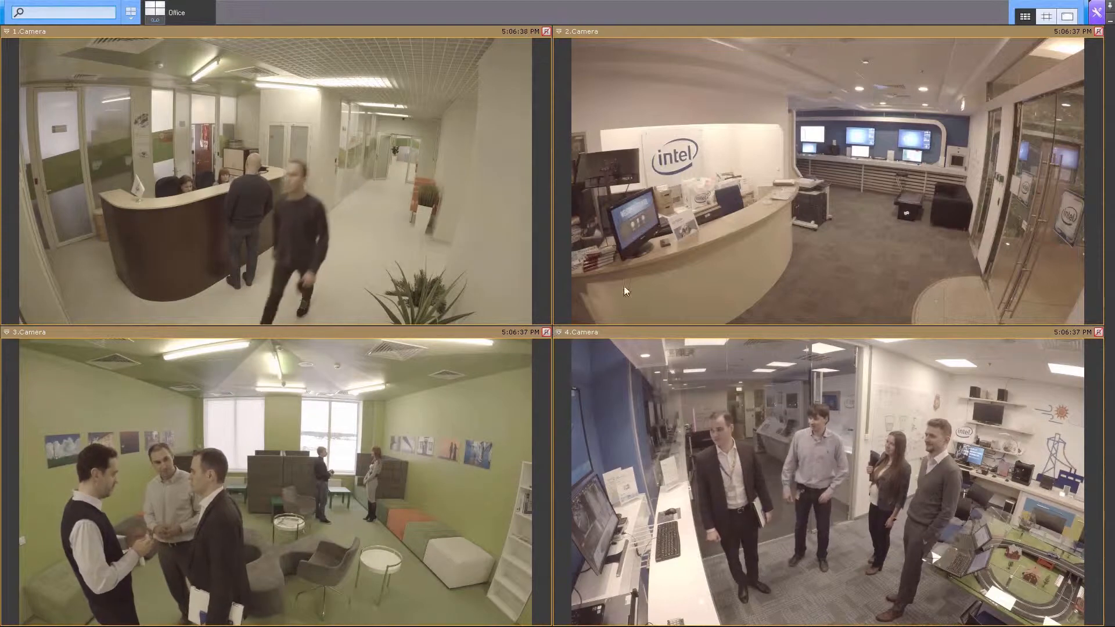
- Show the settings toolbar (Devices, Archive, Options) above the live camera grid
click(1097, 18)
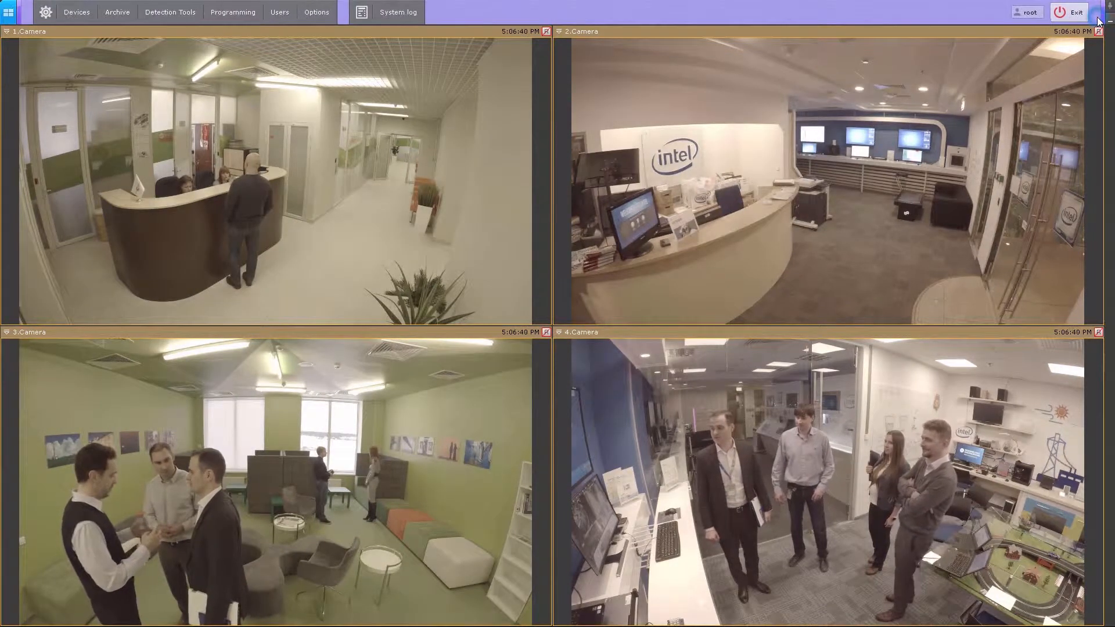
- Go to Options and select the User Interface settings page
click(329, 16)
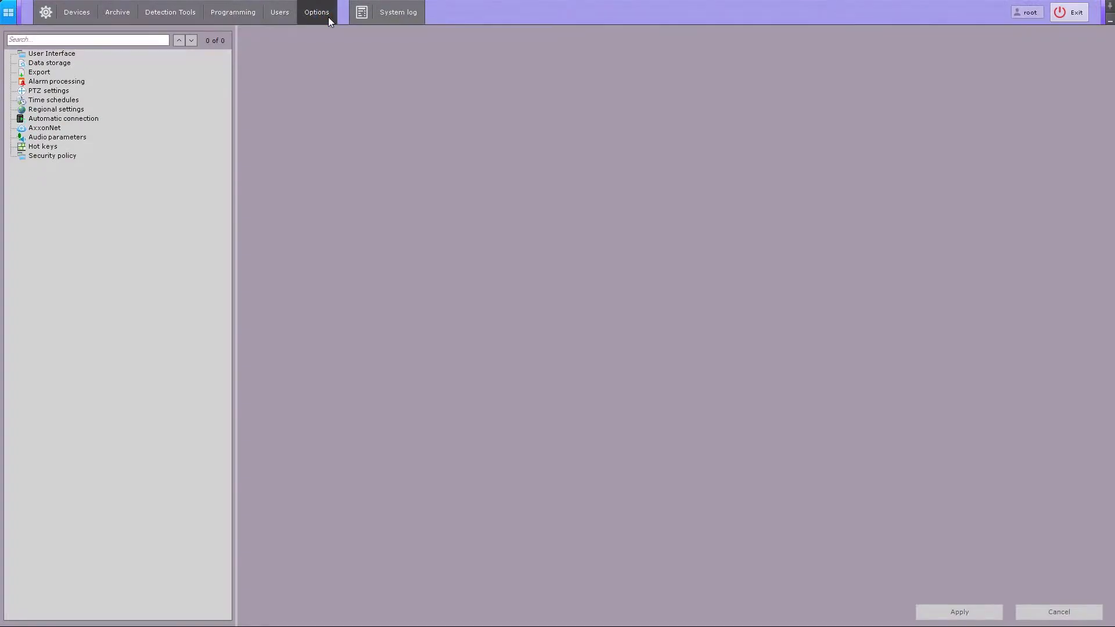
click(68, 54)
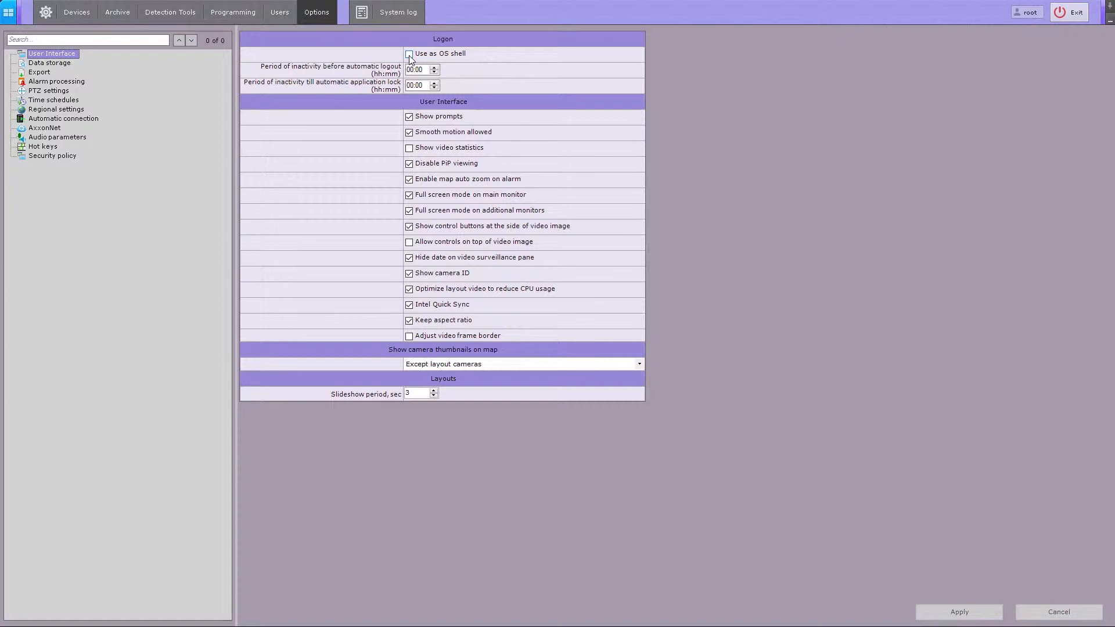
- Enable 'Use as OS shell', set automatic logout to 00:30, and select the lock period minutes
click(409, 54)
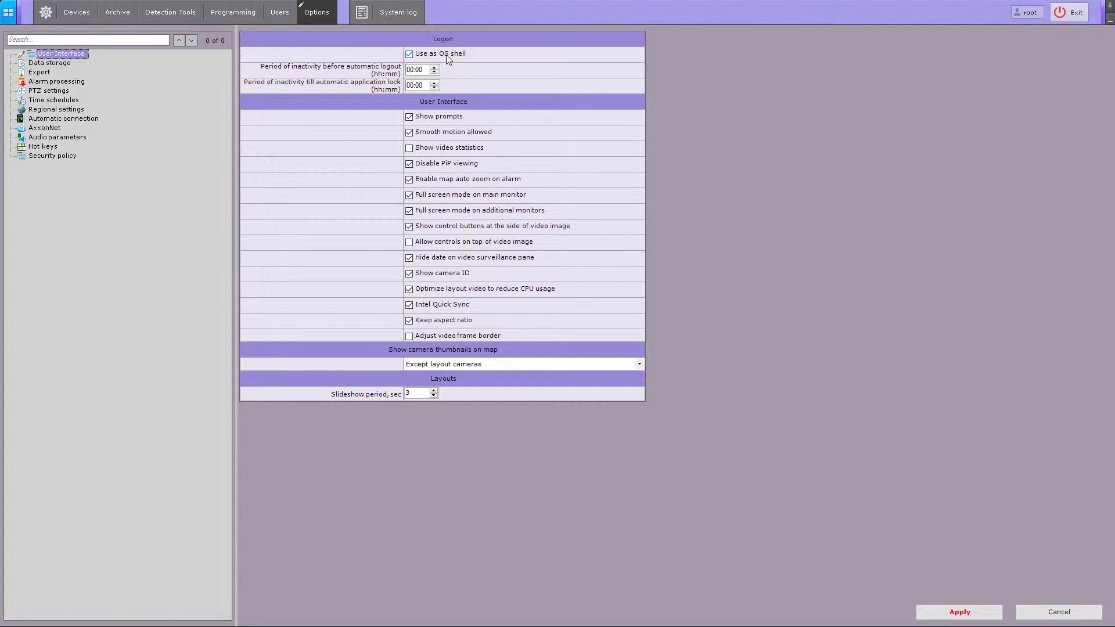
click(421, 70)
text(30)
click(425, 87)
- Unlock the application with the account password and apply the 00:30 logout and lock periods
click(524, 342)
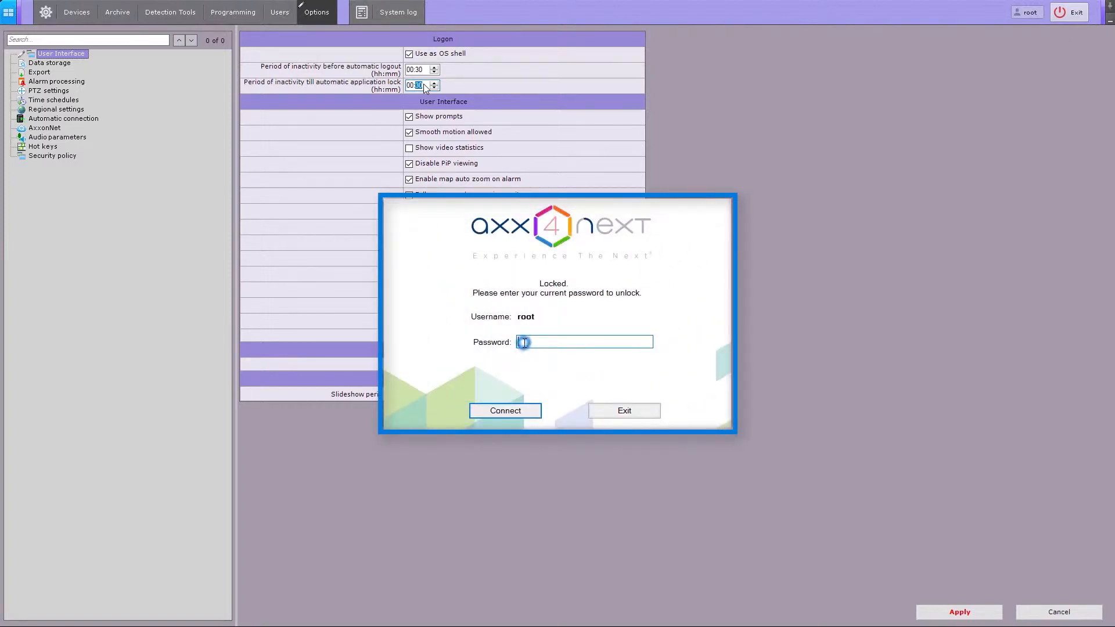
text(root)
click(513, 416)
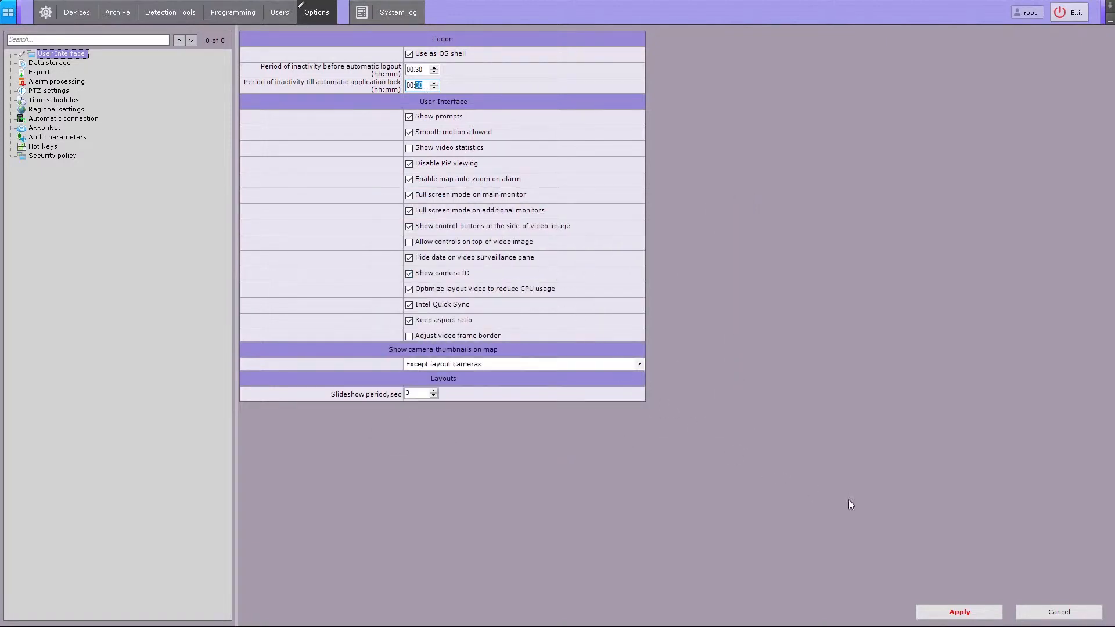
click(961, 613)
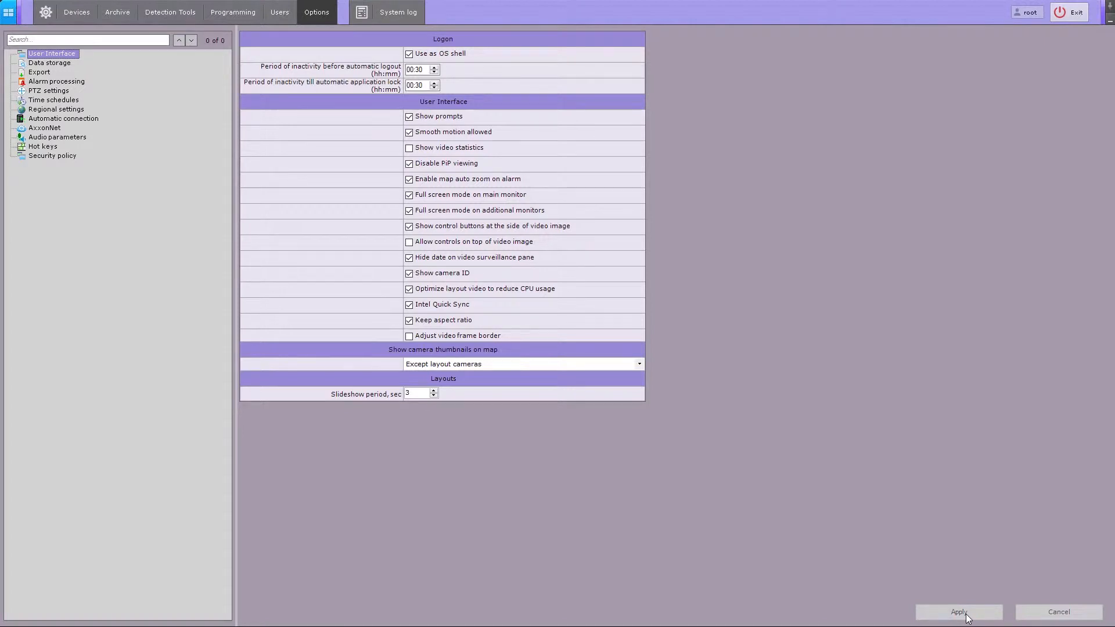
- On the Automatic connection page, cycle the protocol through UDP unicast and multicast, ending on TCP
click(90, 119)
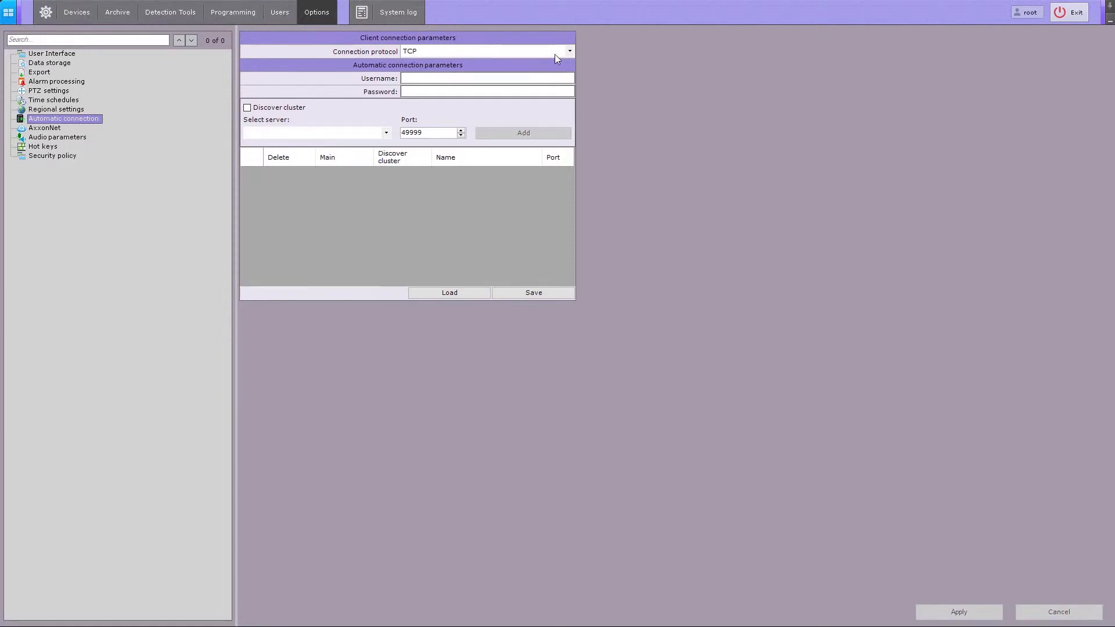
click(569, 52)
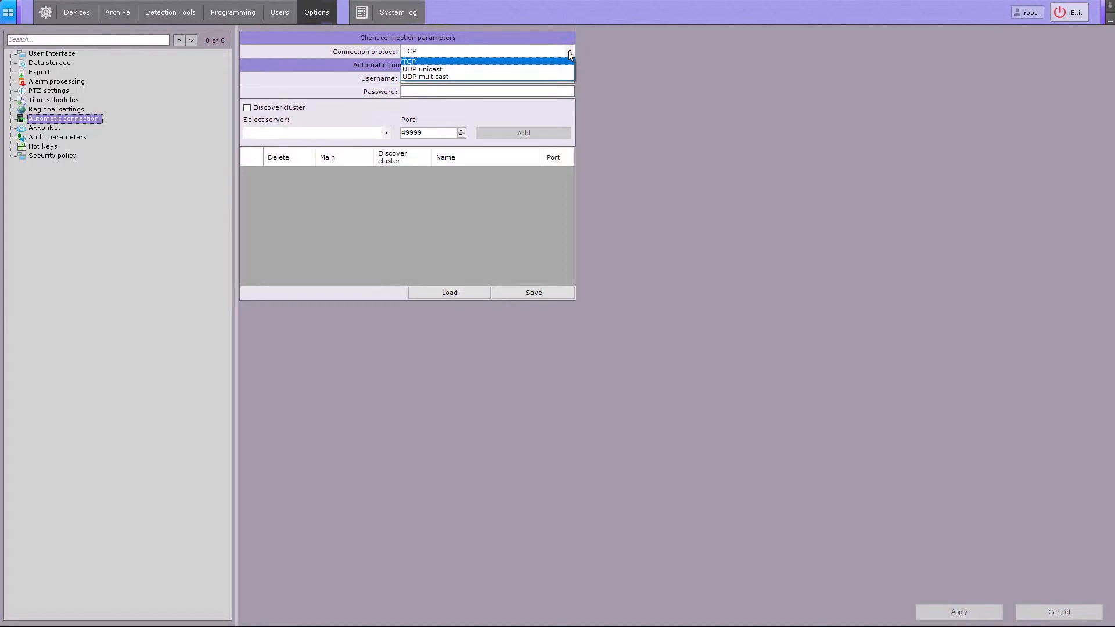
key(Down)
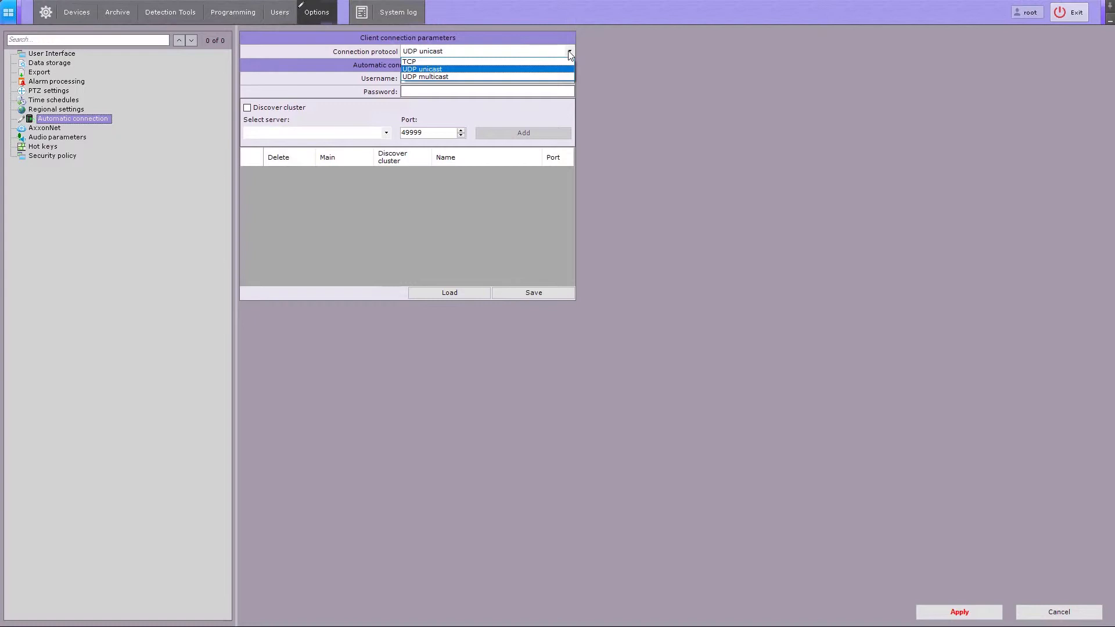
key(Down)
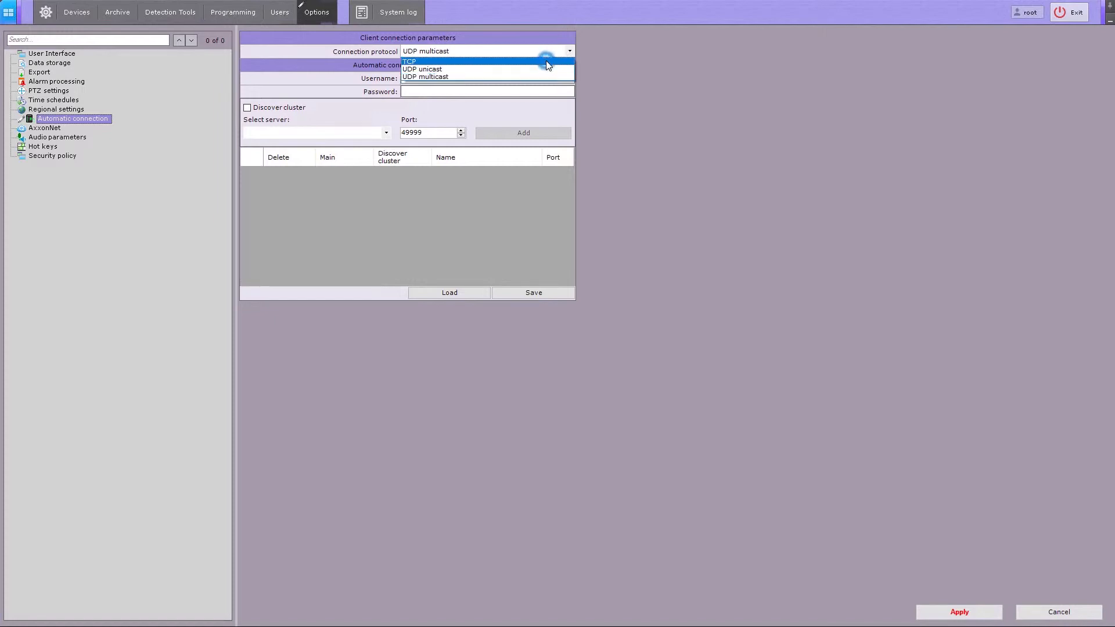
click(546, 61)
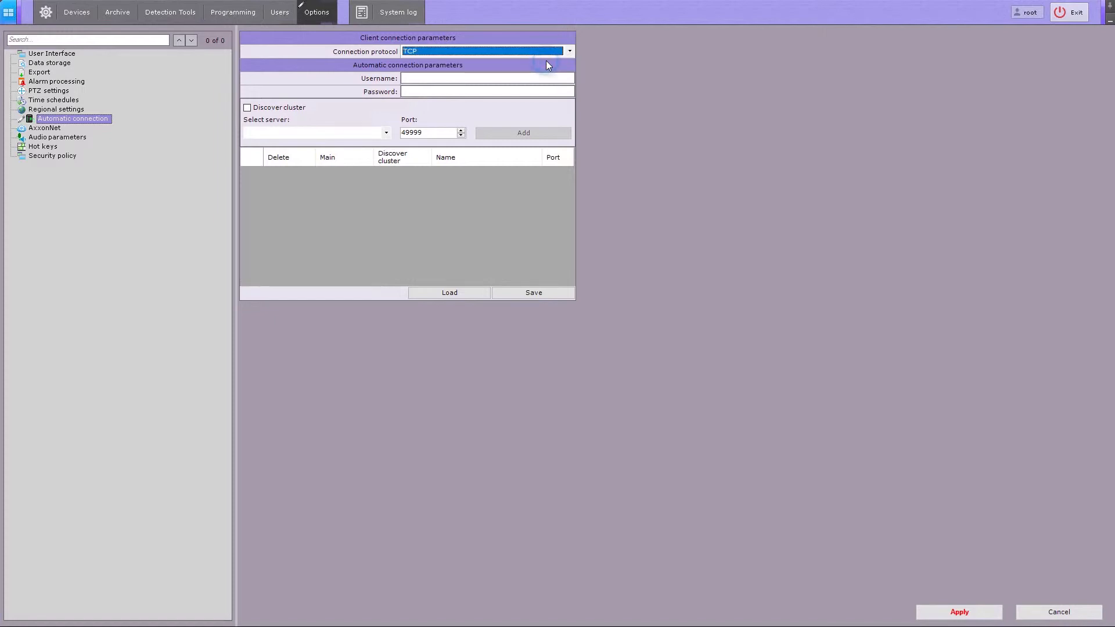
- Add server AXXONSOFT on port 49999 with the connection username and password filled in
click(388, 134)
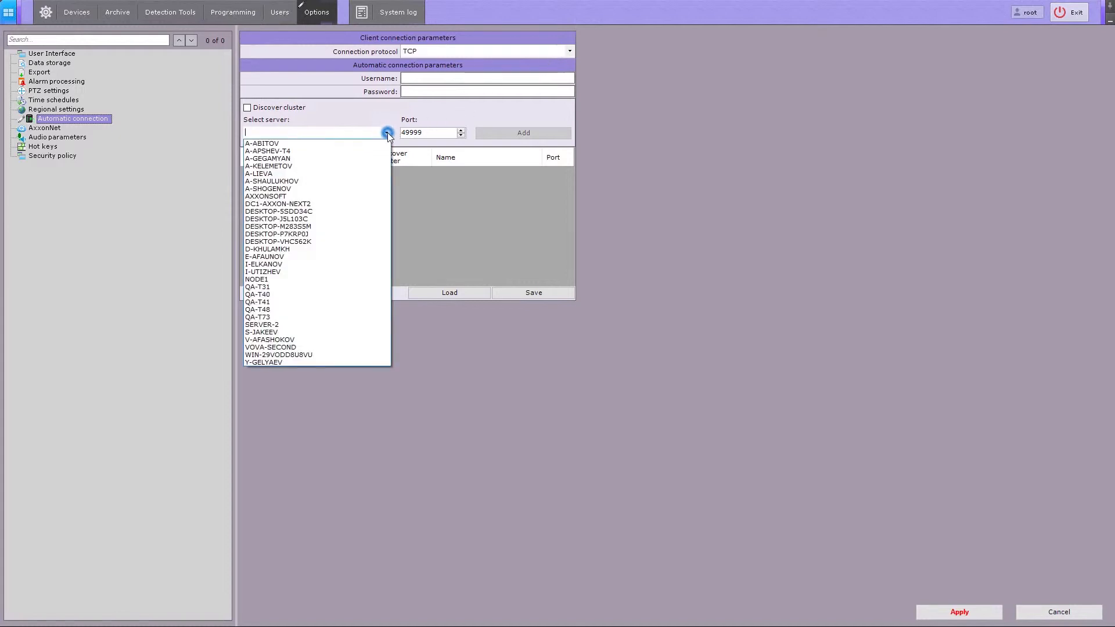
click(310, 194)
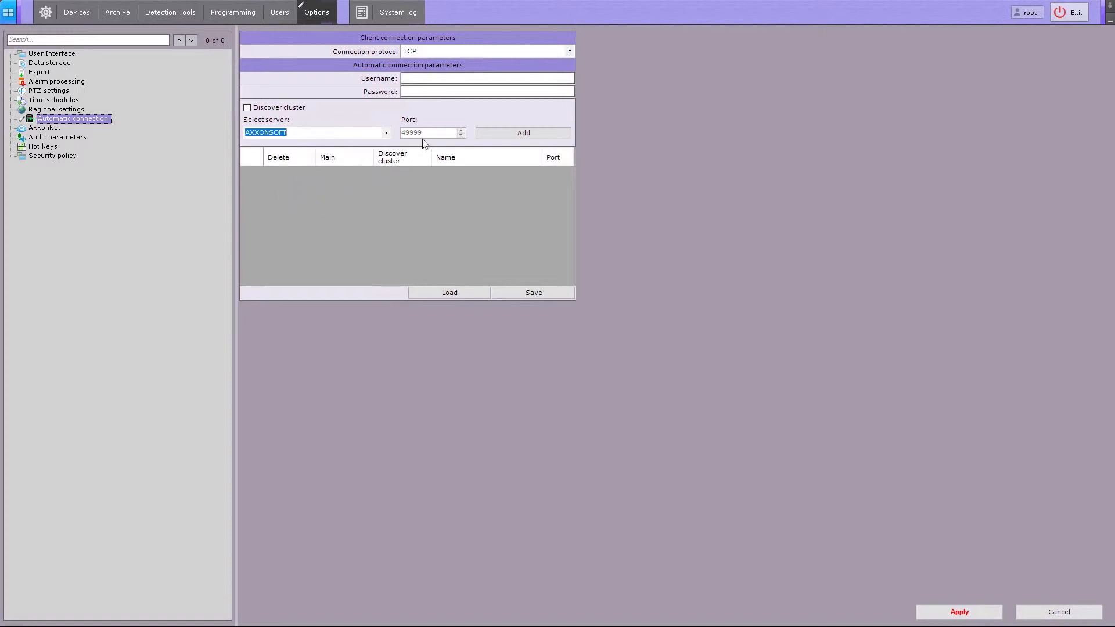
click(418, 79)
text(rootroot)
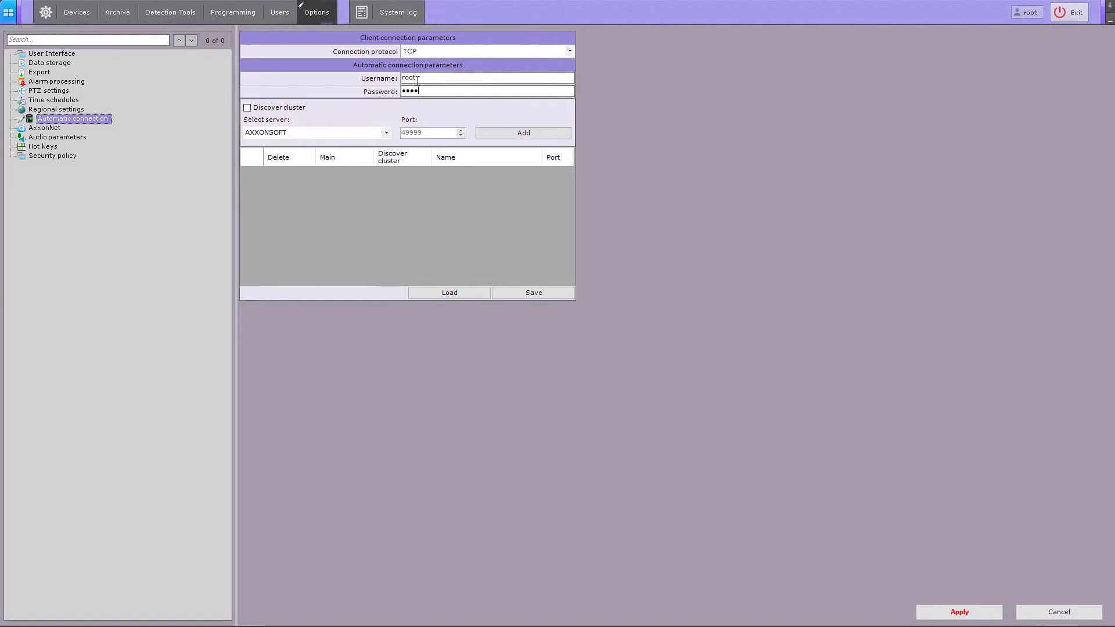
click(483, 133)
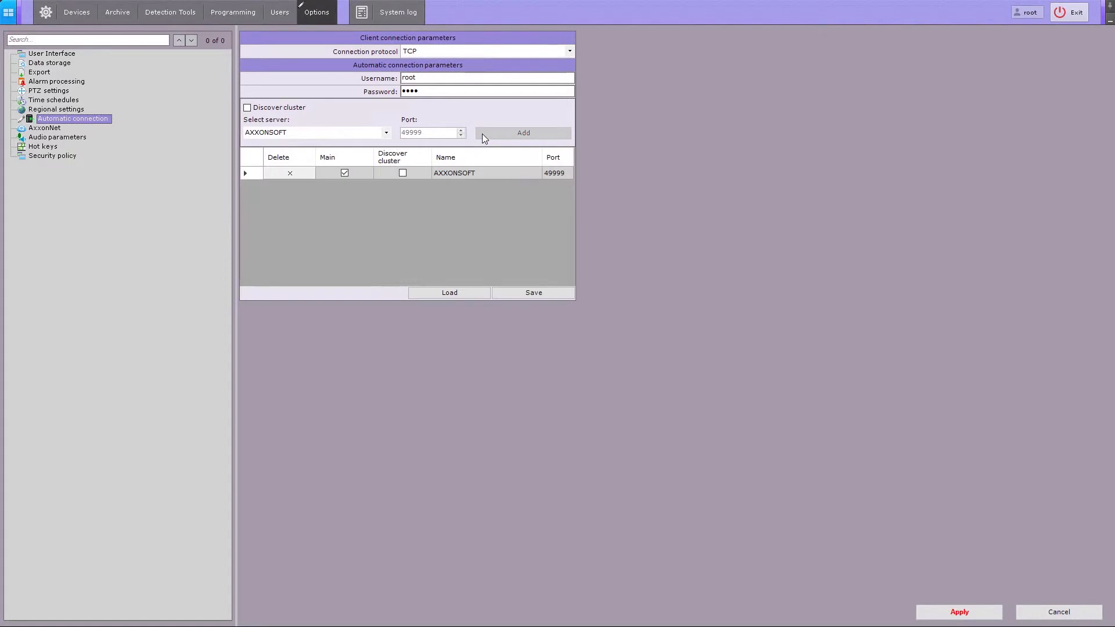
- Enable Discover cluster and discover the nodes of server 172.17.9.30
click(249, 108)
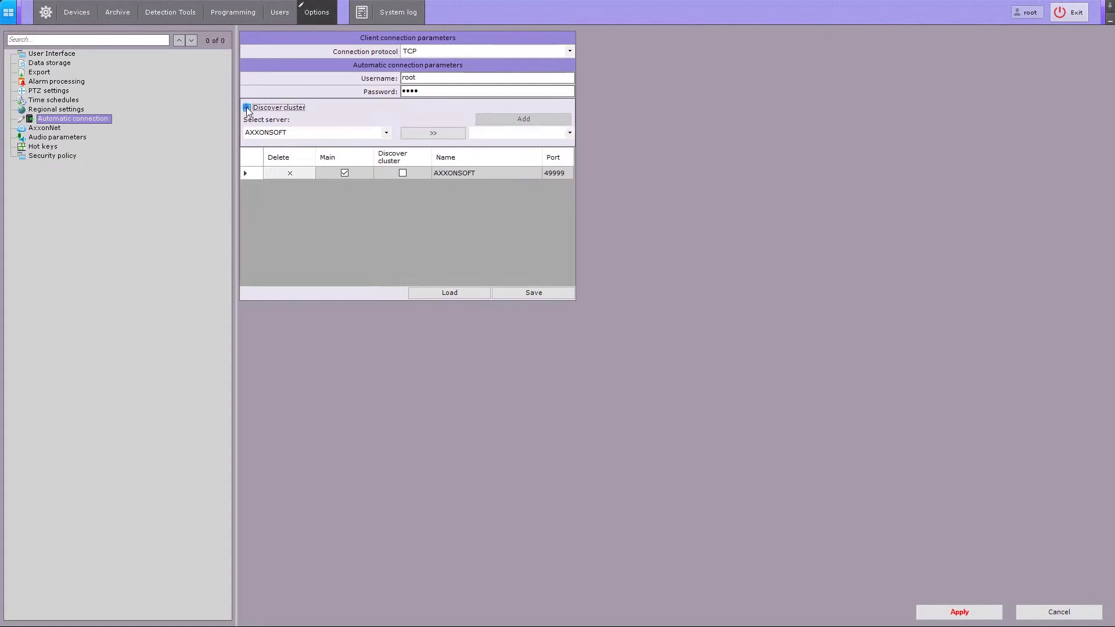
double_click(290, 132)
text(172.17.9.30)
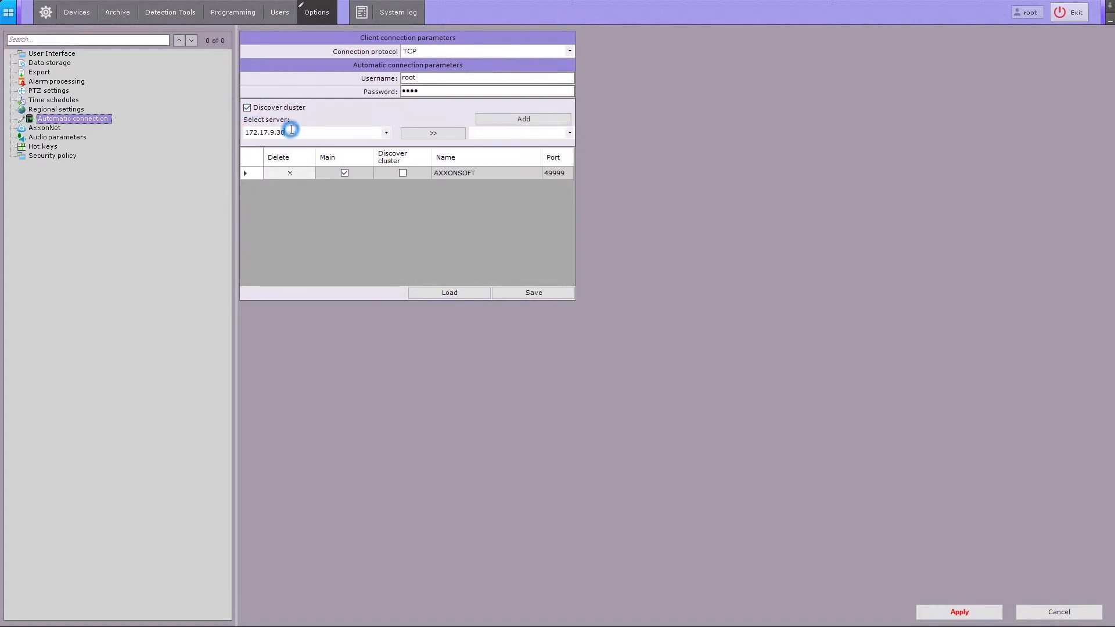
click(440, 134)
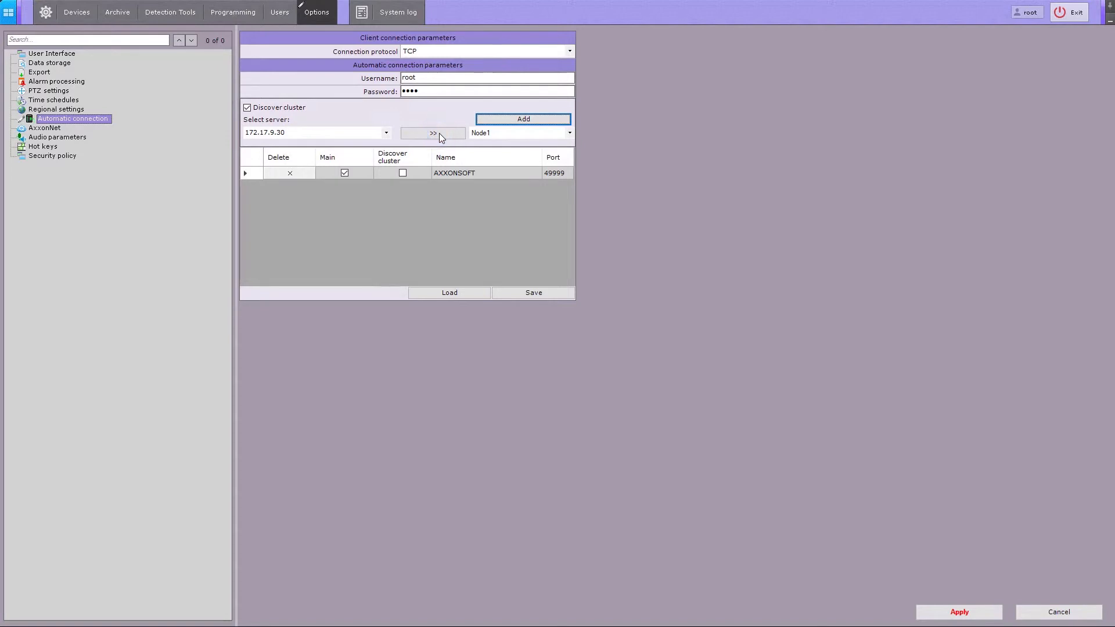
- Add the Node1 cluster server, delete that row again, and apply the settings
click(570, 133)
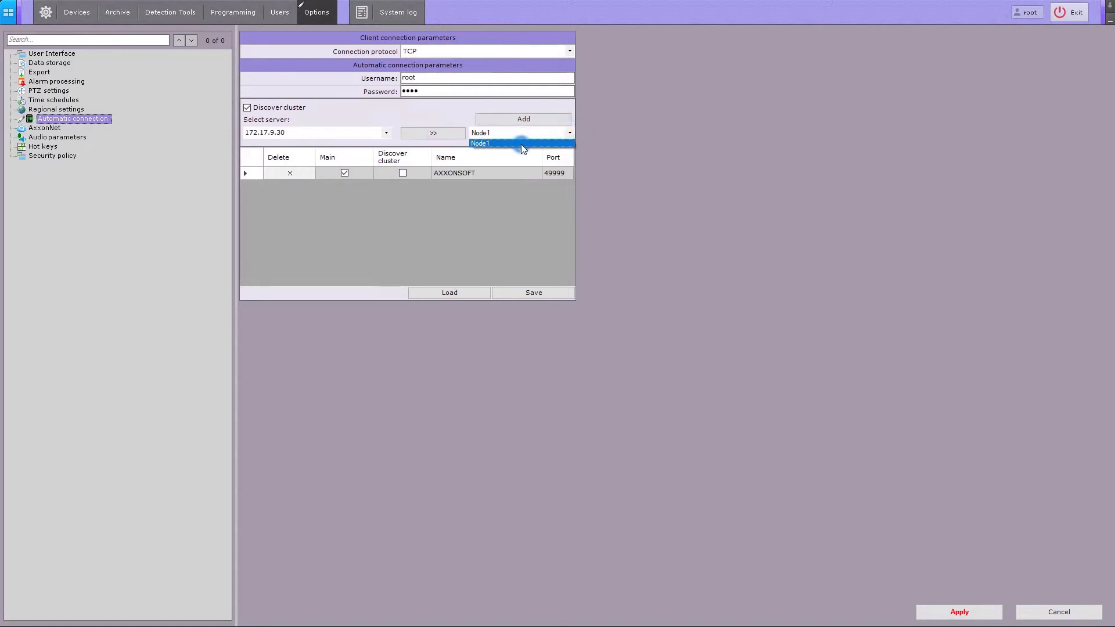
click(521, 144)
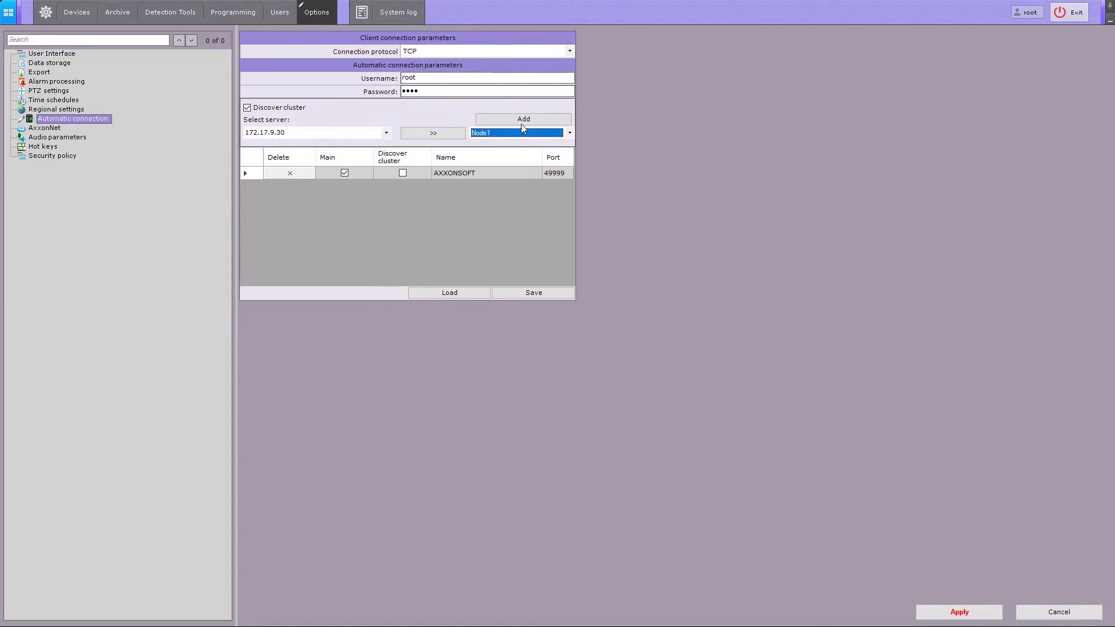
click(520, 120)
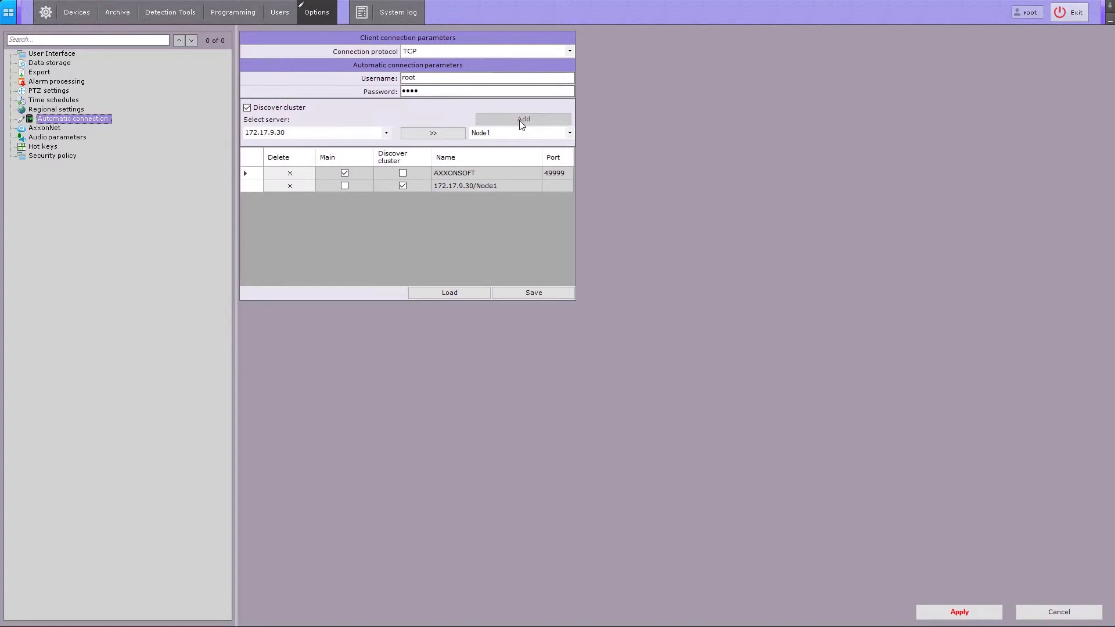
click(291, 185)
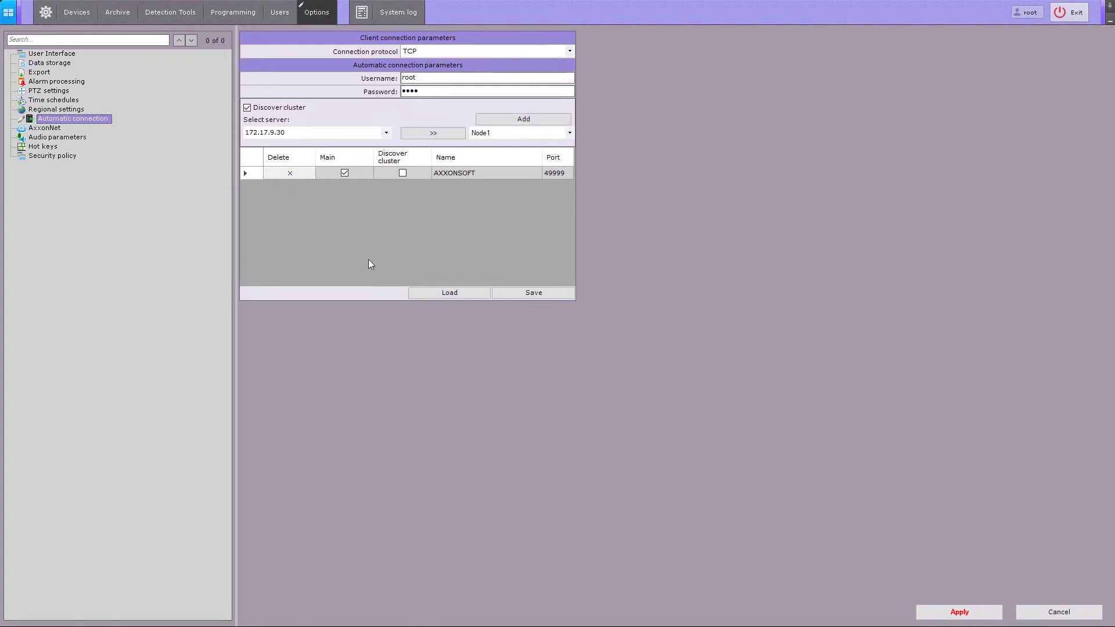
click(928, 617)
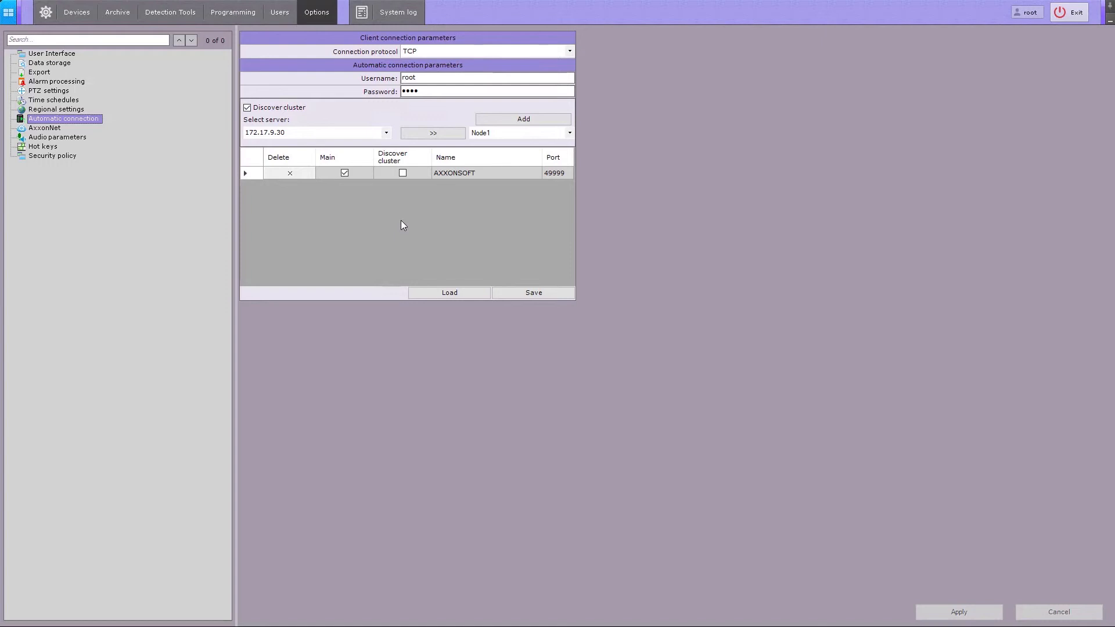
- Turn off Discover cluster and add DESKTOP-M283S5M, DESKTOP-BFQP2K6 and DESKTOP-5SDD34C to the list
click(290, 109)
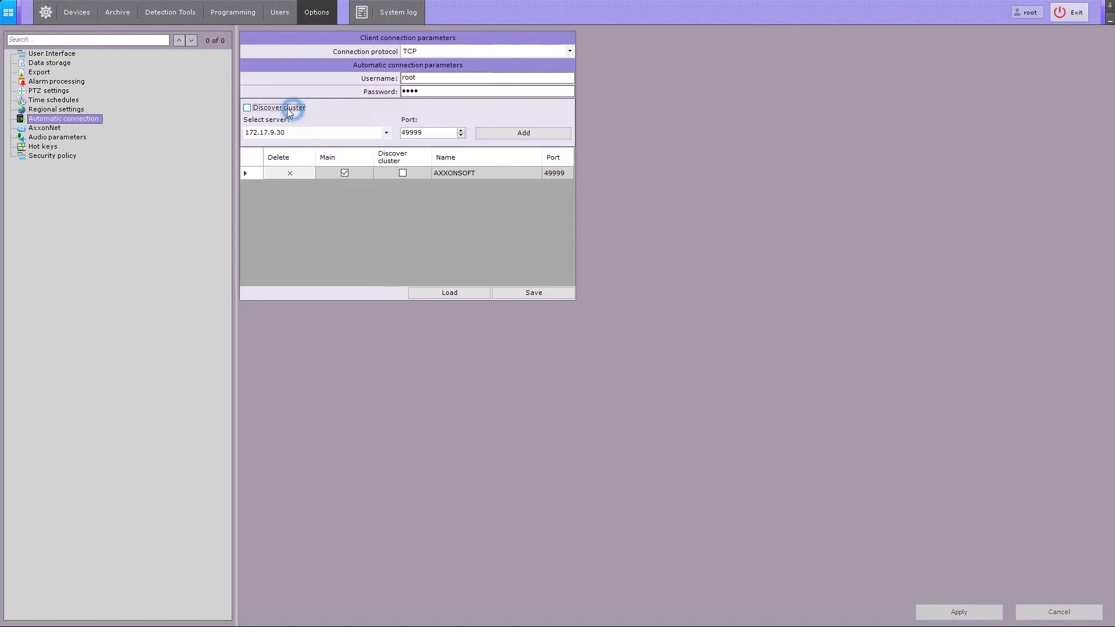
click(387, 134)
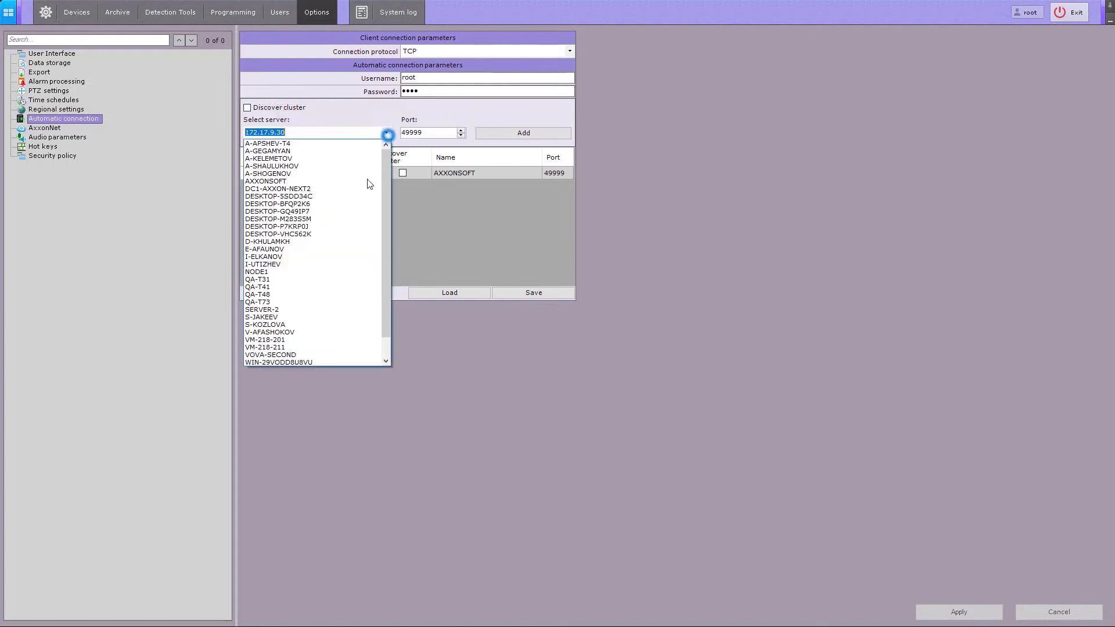
click(312, 219)
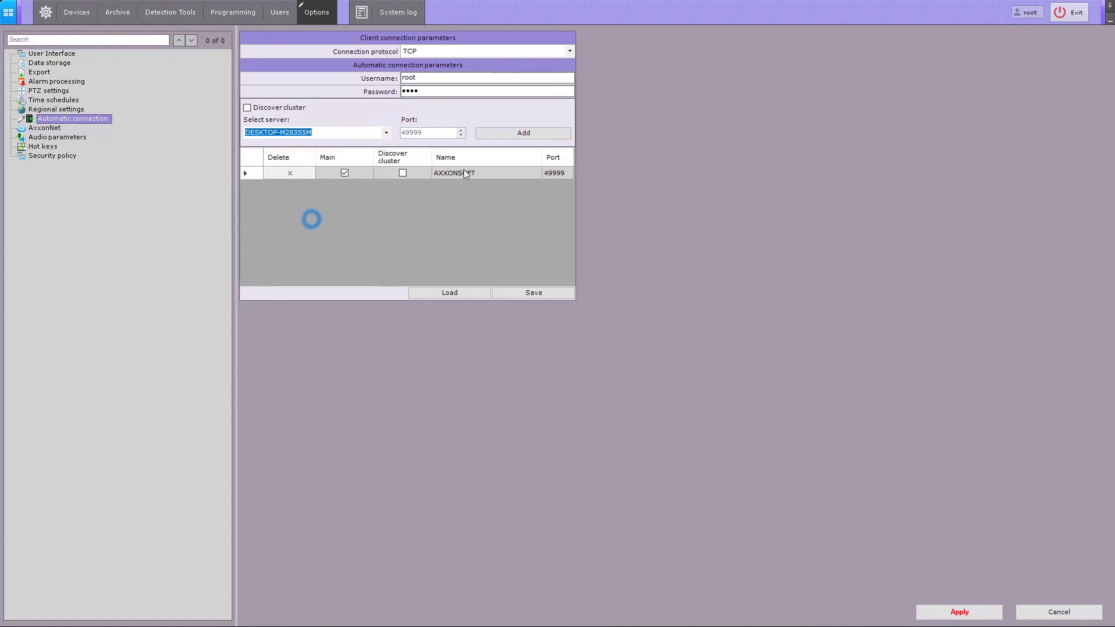
click(491, 135)
click(386, 133)
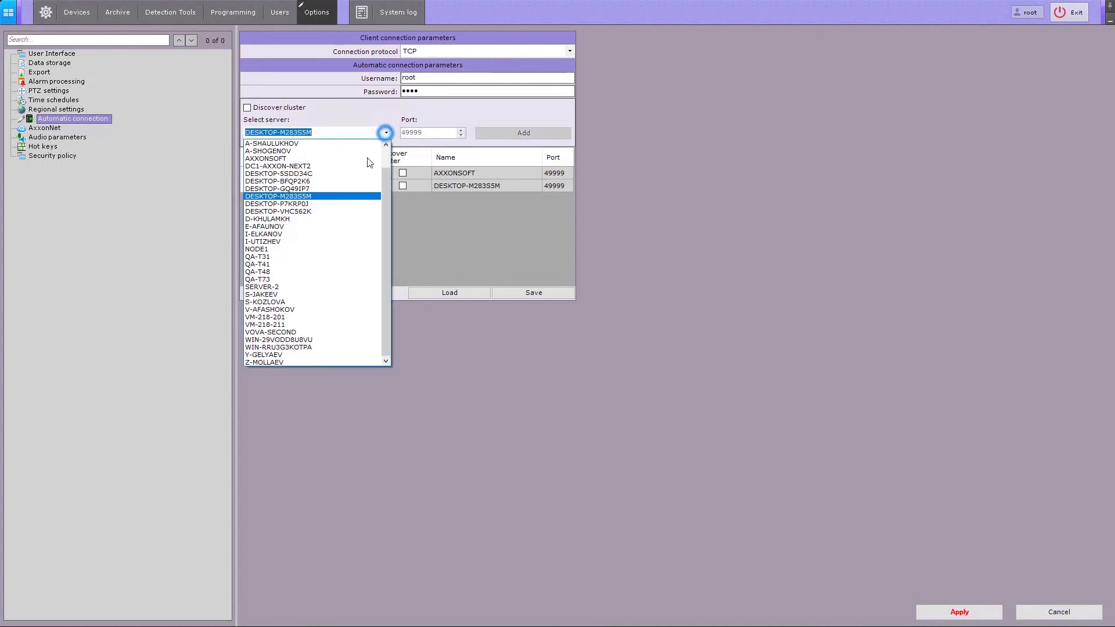
click(300, 181)
click(505, 134)
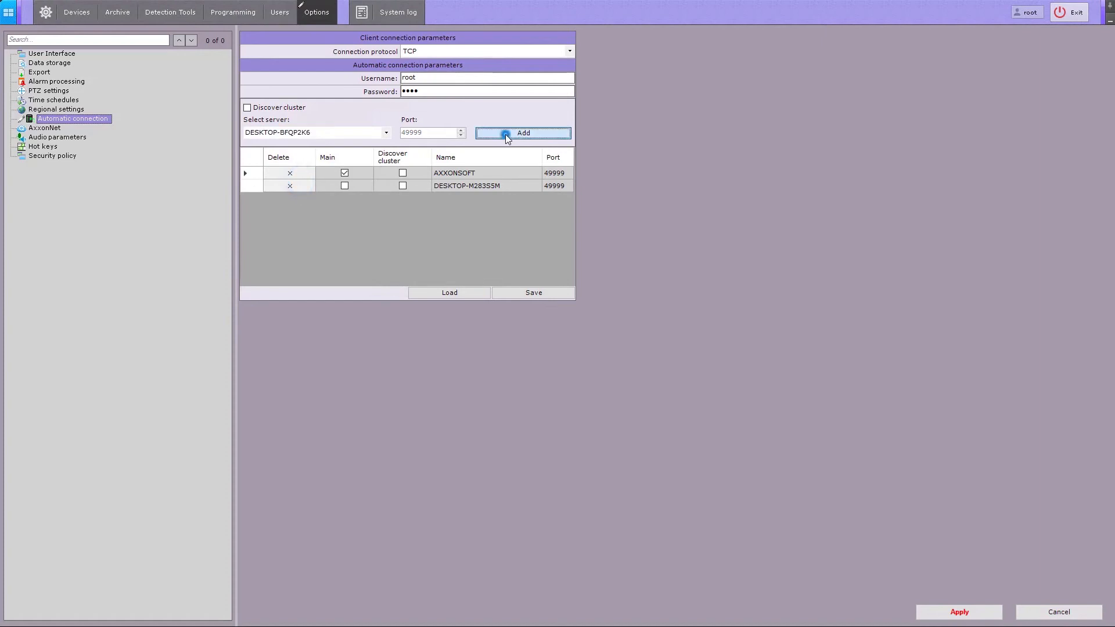
click(386, 133)
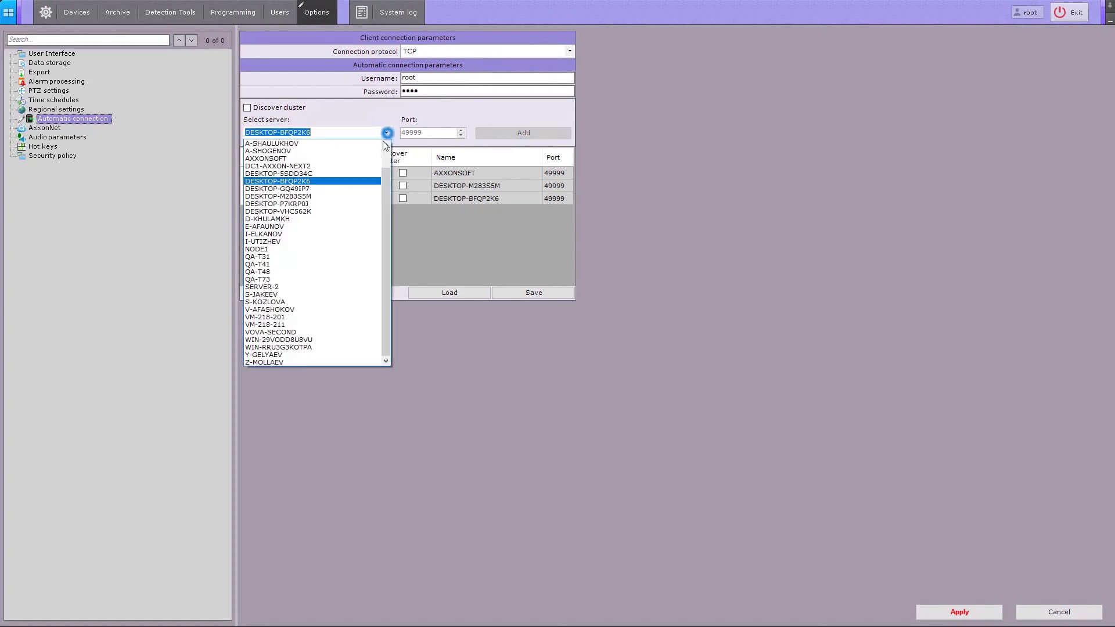
click(302, 173)
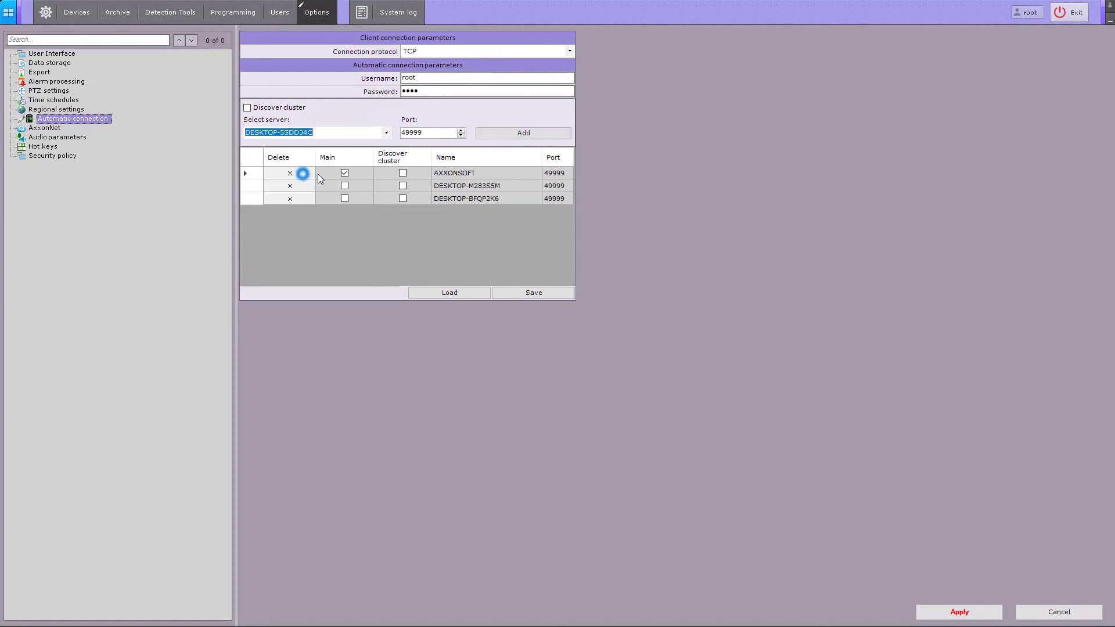
click(497, 137)
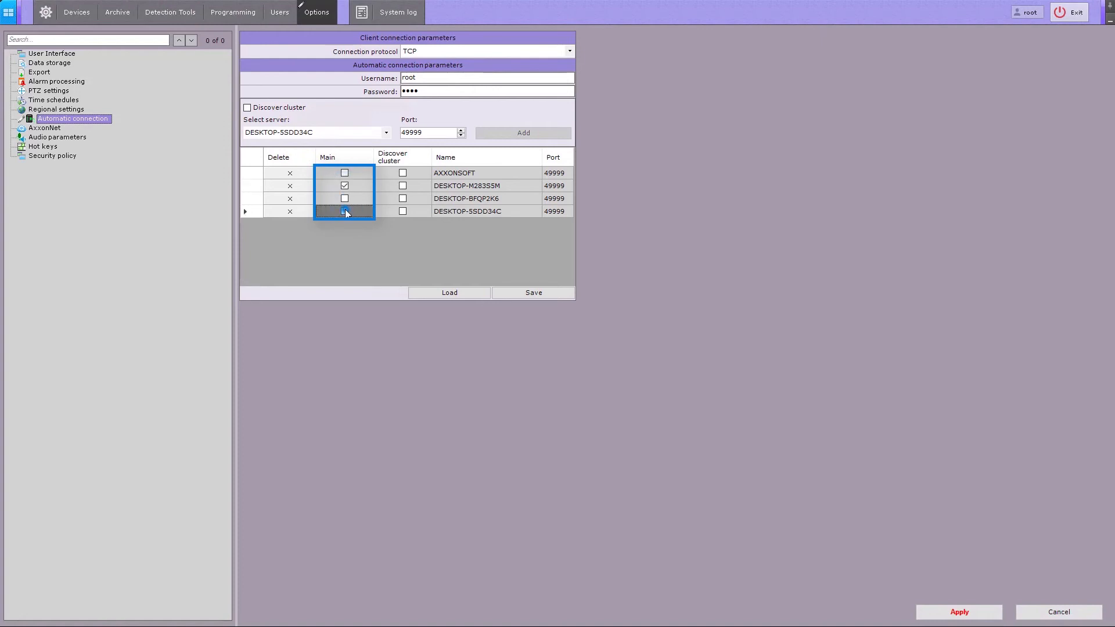
- Tick Main in the AXXONSOFT row and apply the automatic connection settings
click(345, 173)
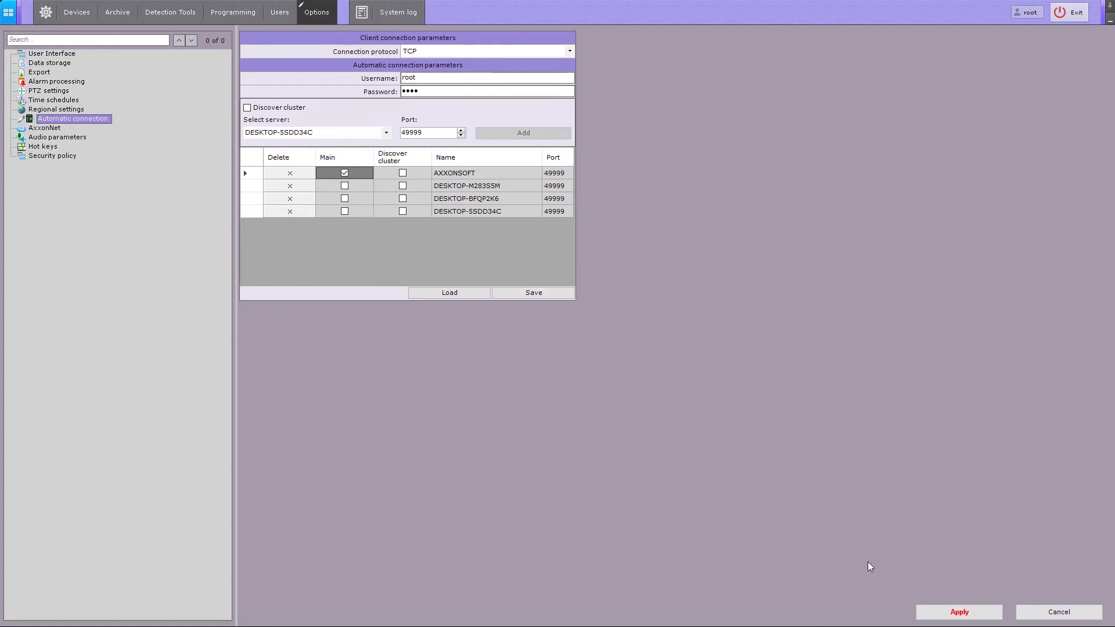
click(938, 615)
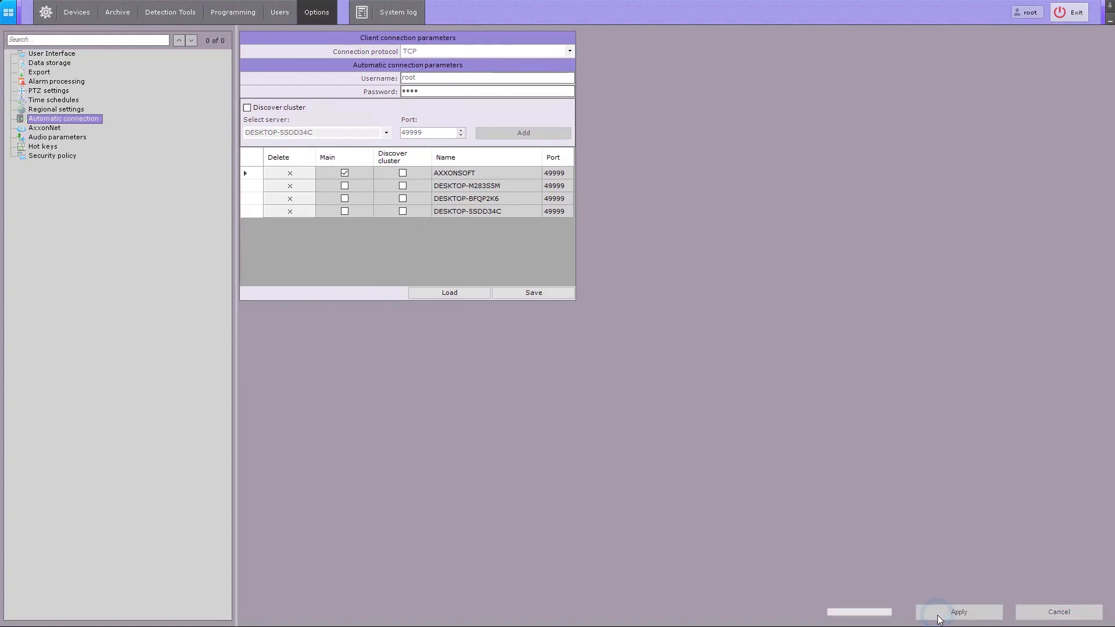